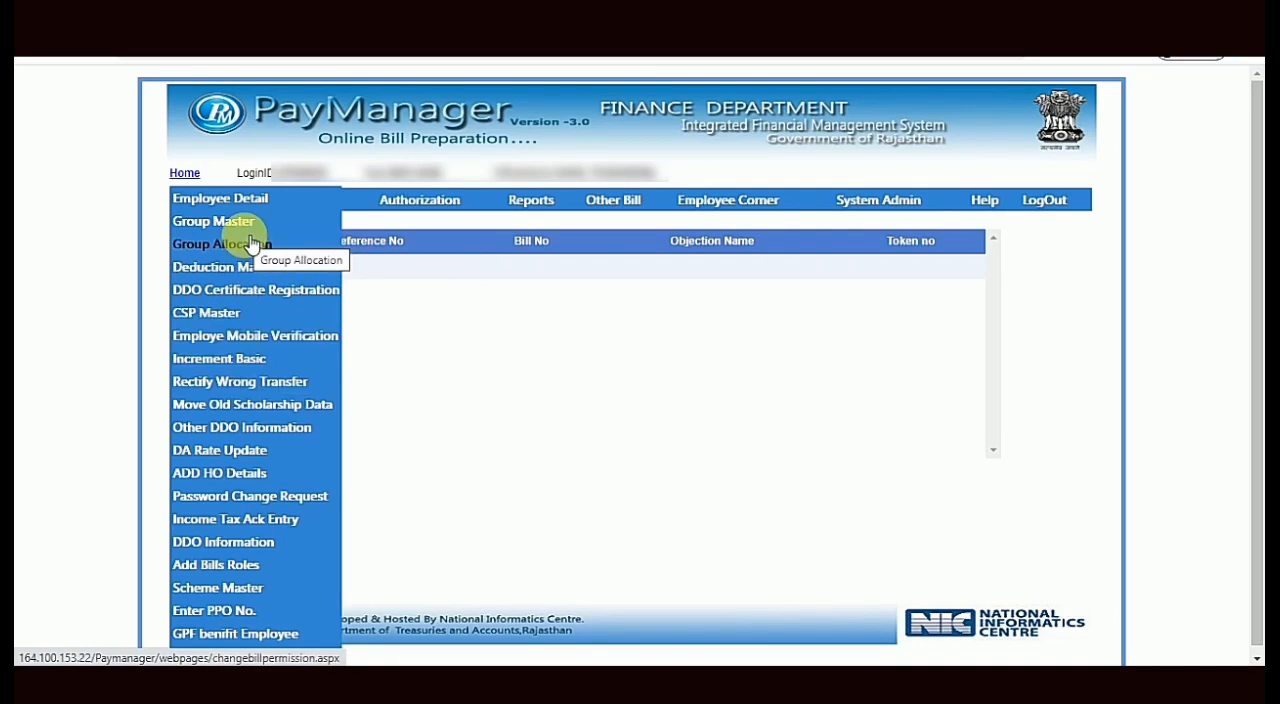
# - Open an employee's record in Employee Detail and view the Pay and Bank details, including basic pay and increment date
pyautogui.click(233, 206)
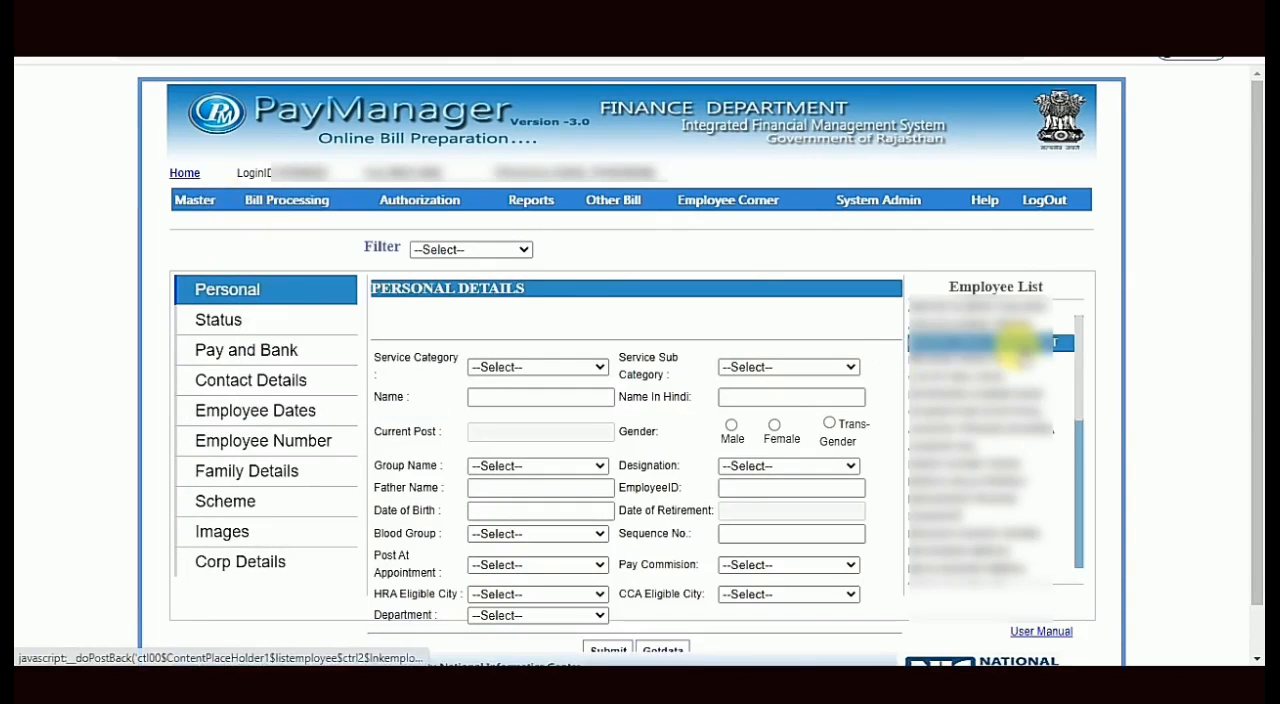
pyautogui.click(1003, 325)
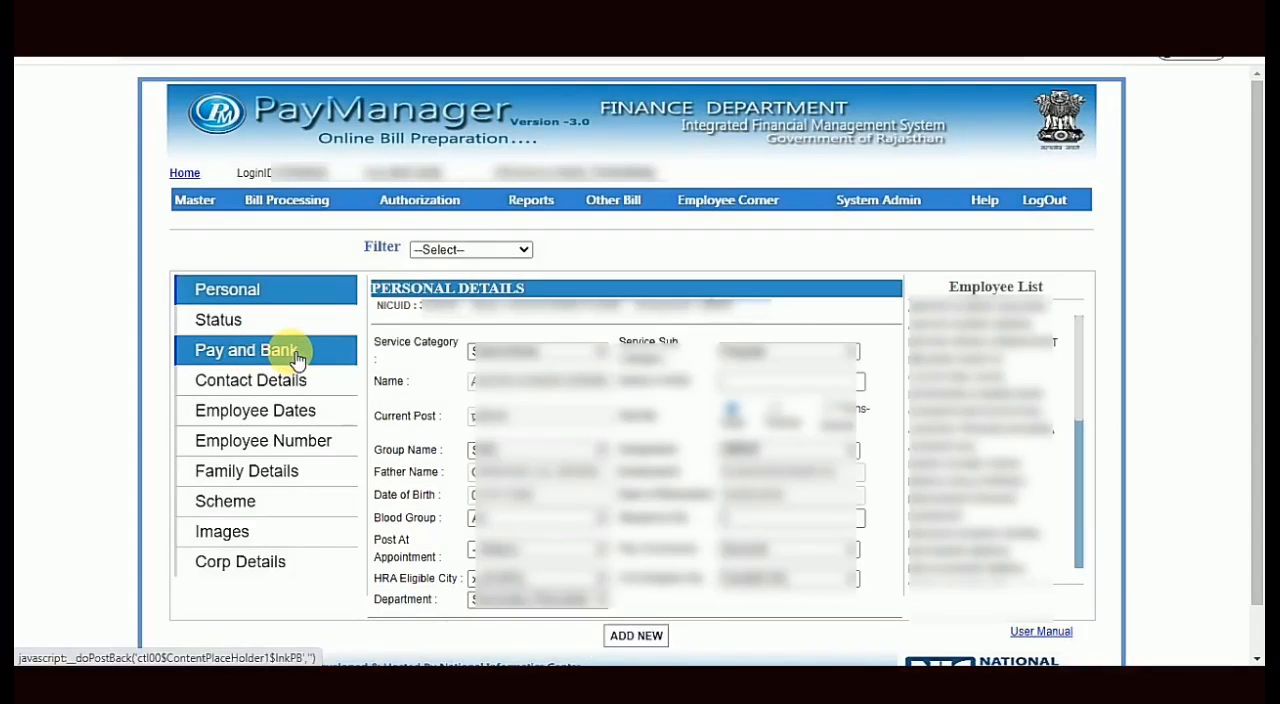
pyautogui.click(297, 357)
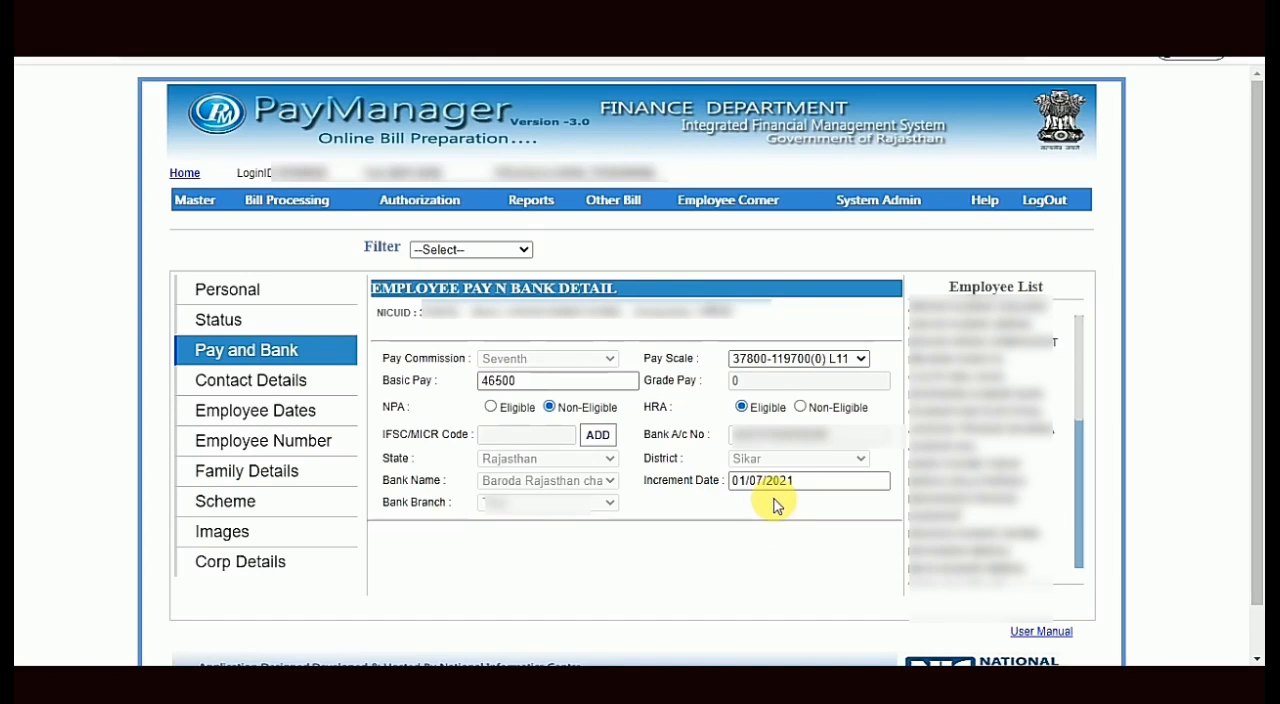
# - Check the employee's joining and regular service dates in Employee Dates, and return to the Pay and Bank details
pyautogui.click(312, 418)
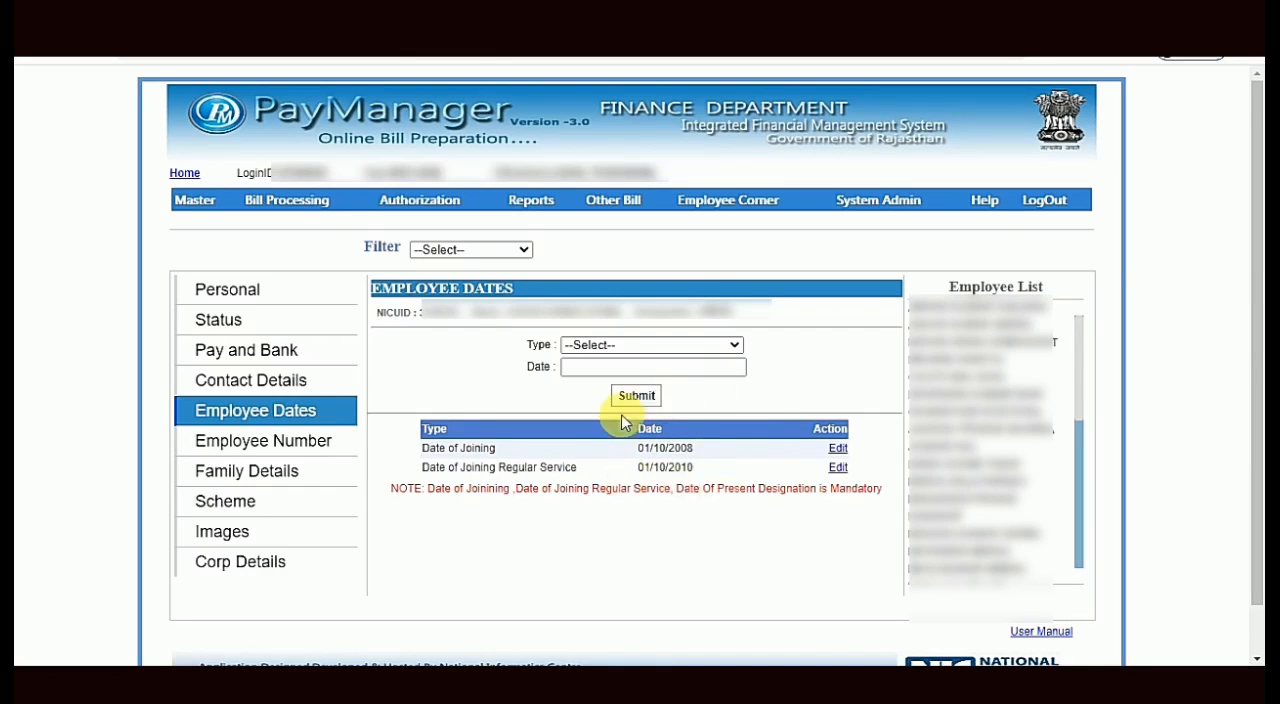
pyautogui.moveTo(197, 213)
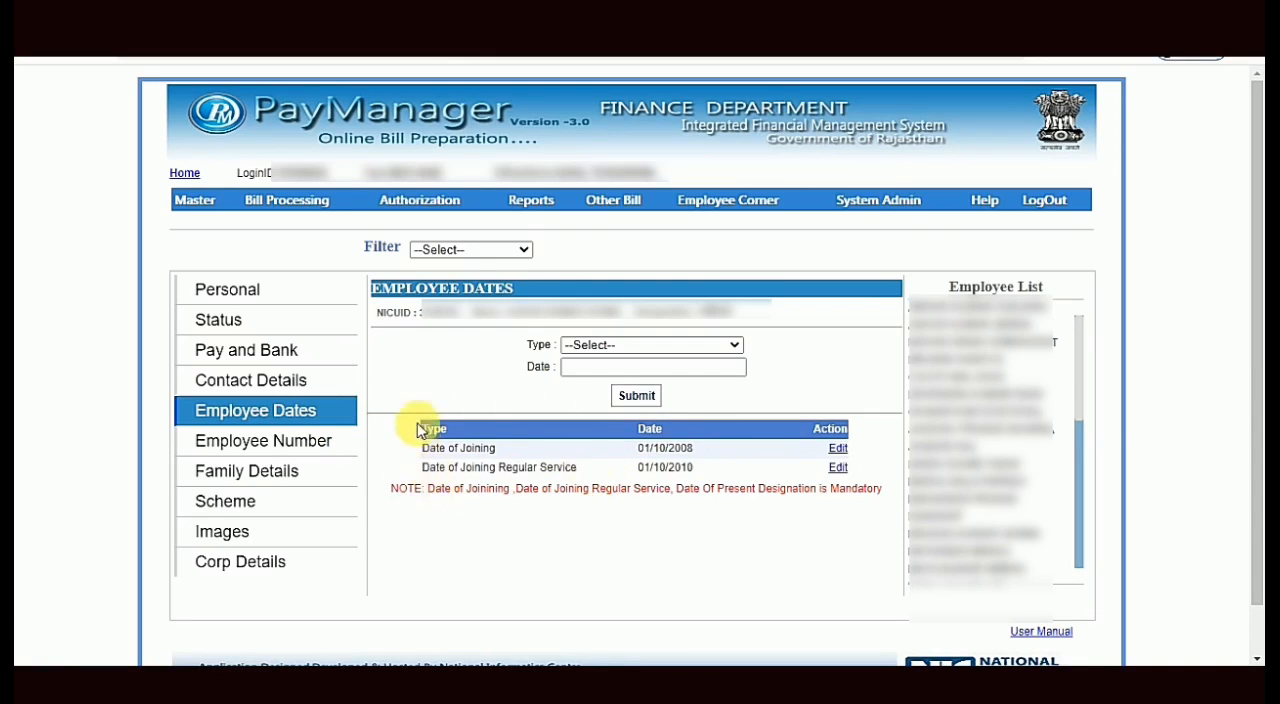
pyautogui.click(330, 360)
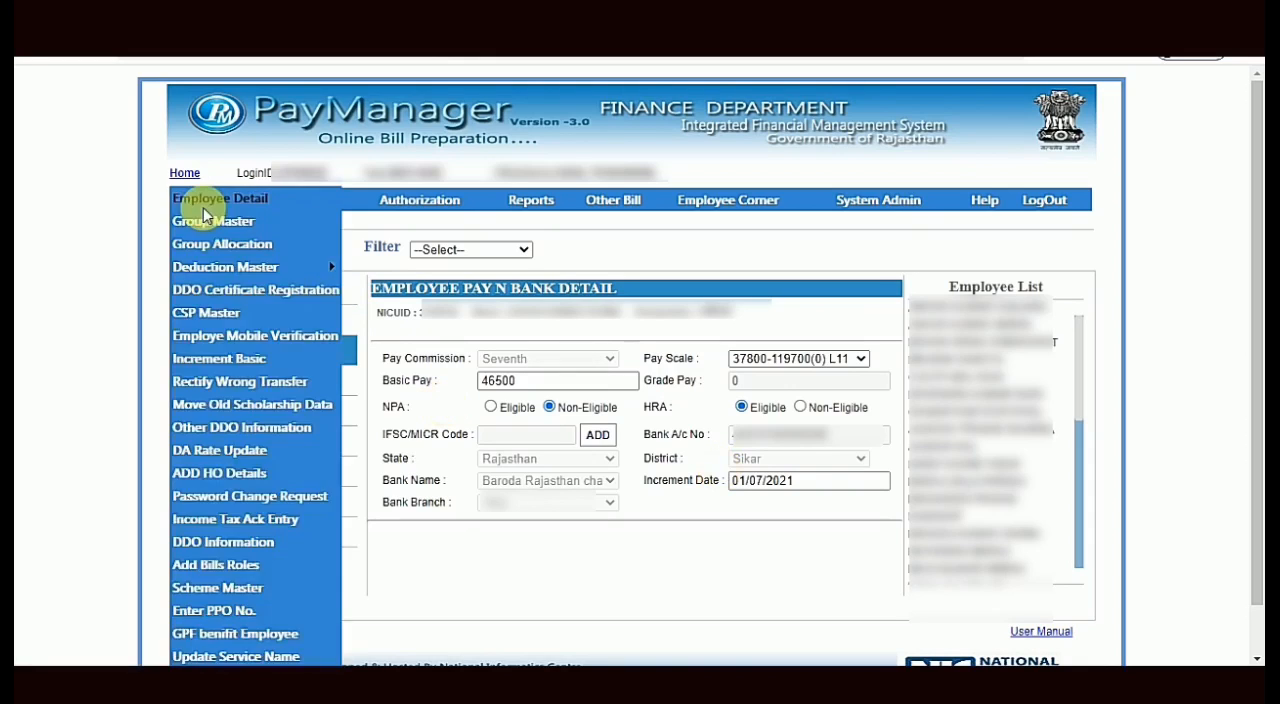
# - Open the Employee Basic Increment form for July 2021
pyautogui.click(243, 362)
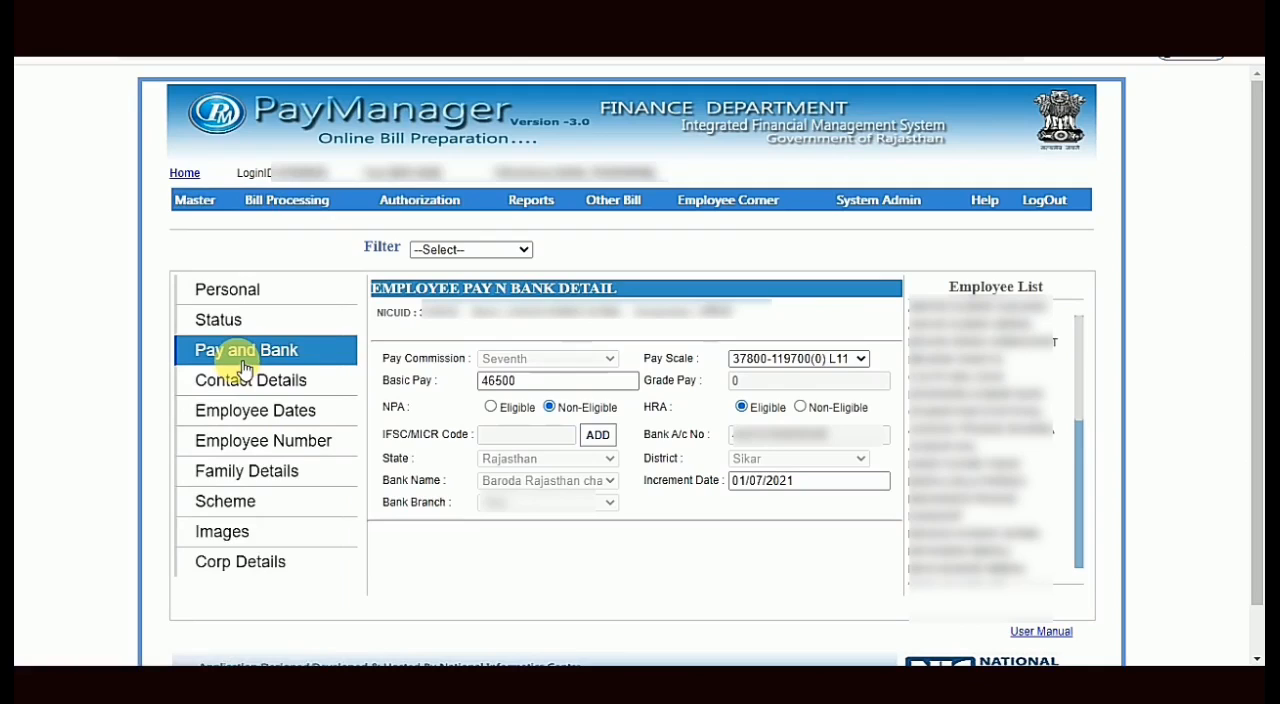
pyautogui.click(243, 366)
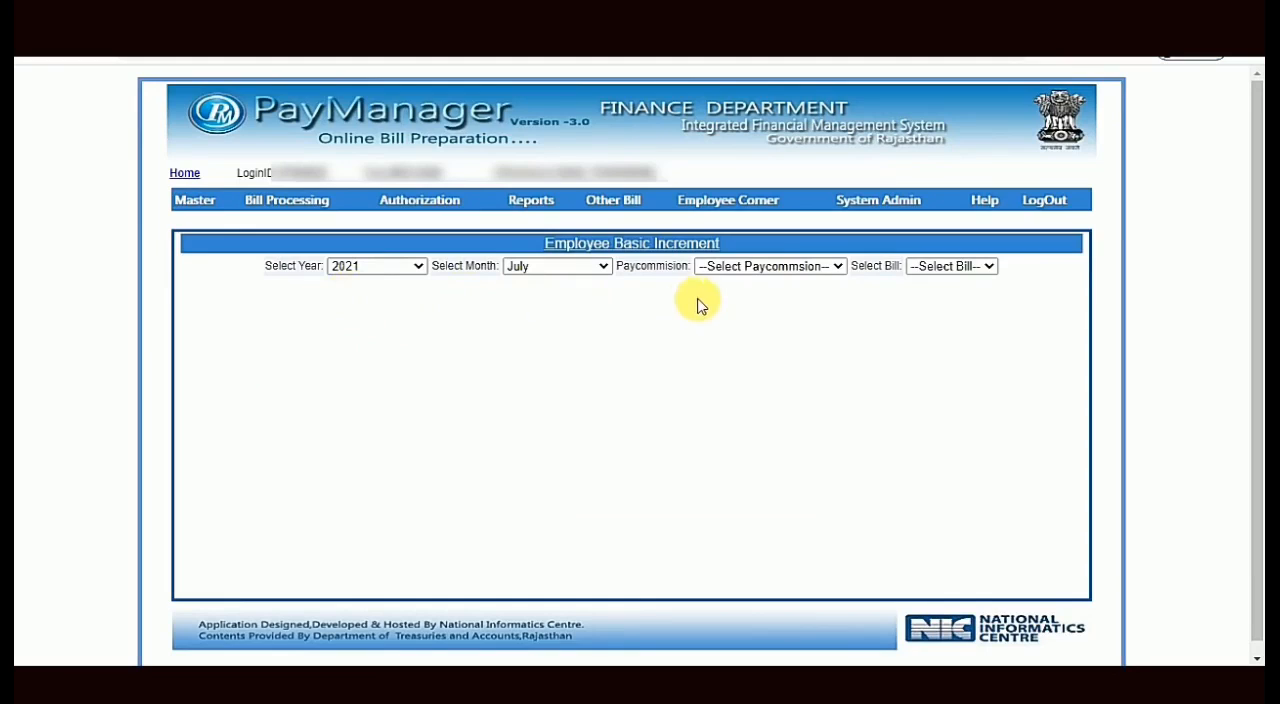
# - List the RMSA bill's employees under the Sixth pay commission for the basic increment
pyautogui.click(785, 273)
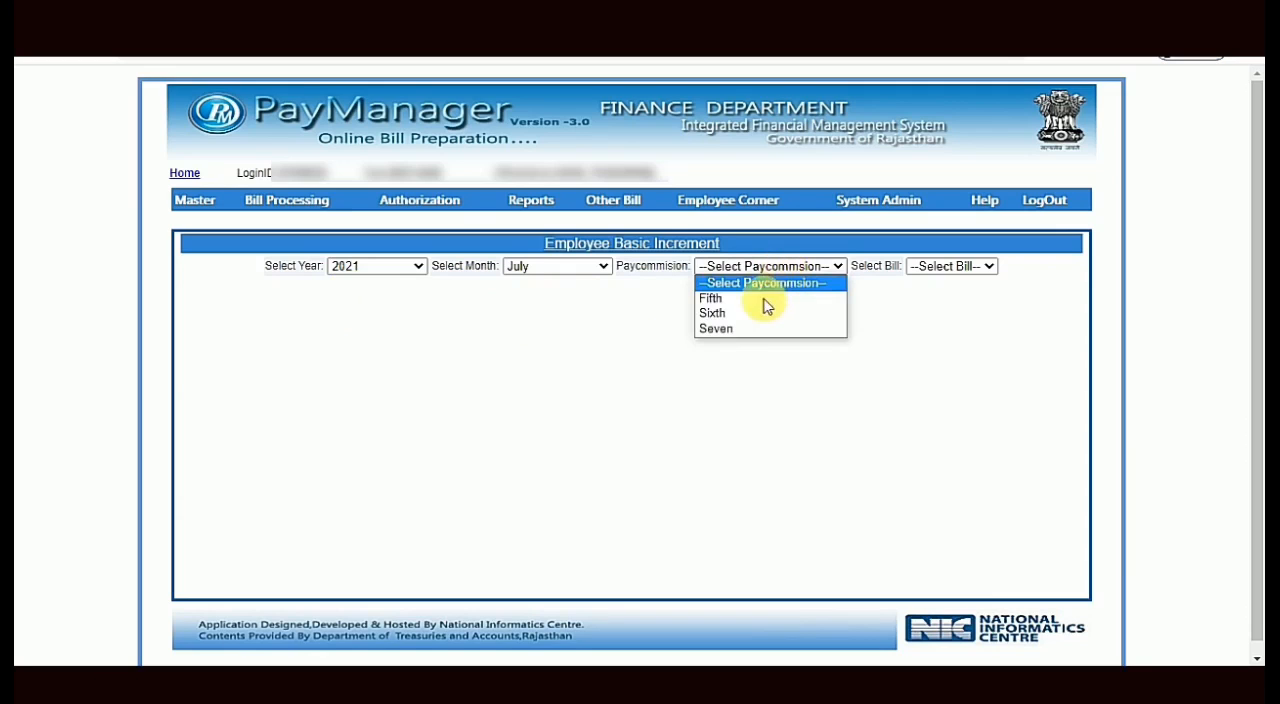
pyautogui.click(722, 313)
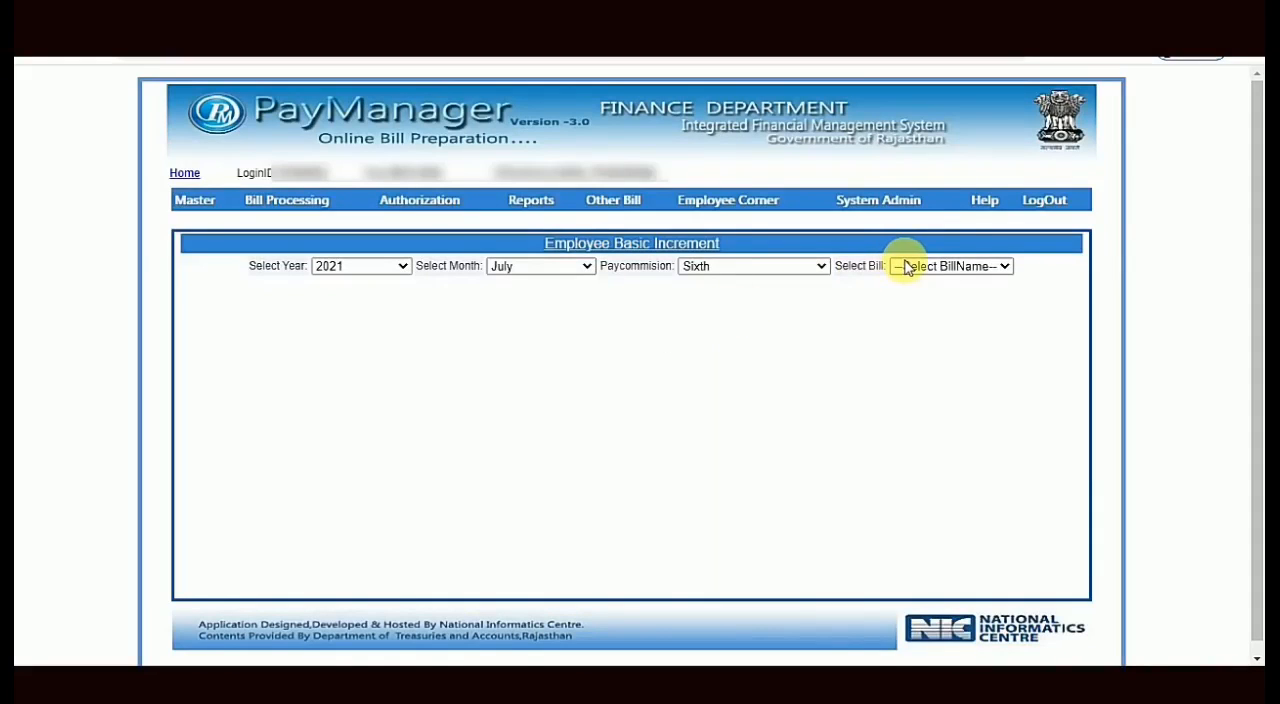
pyautogui.click(952, 271)
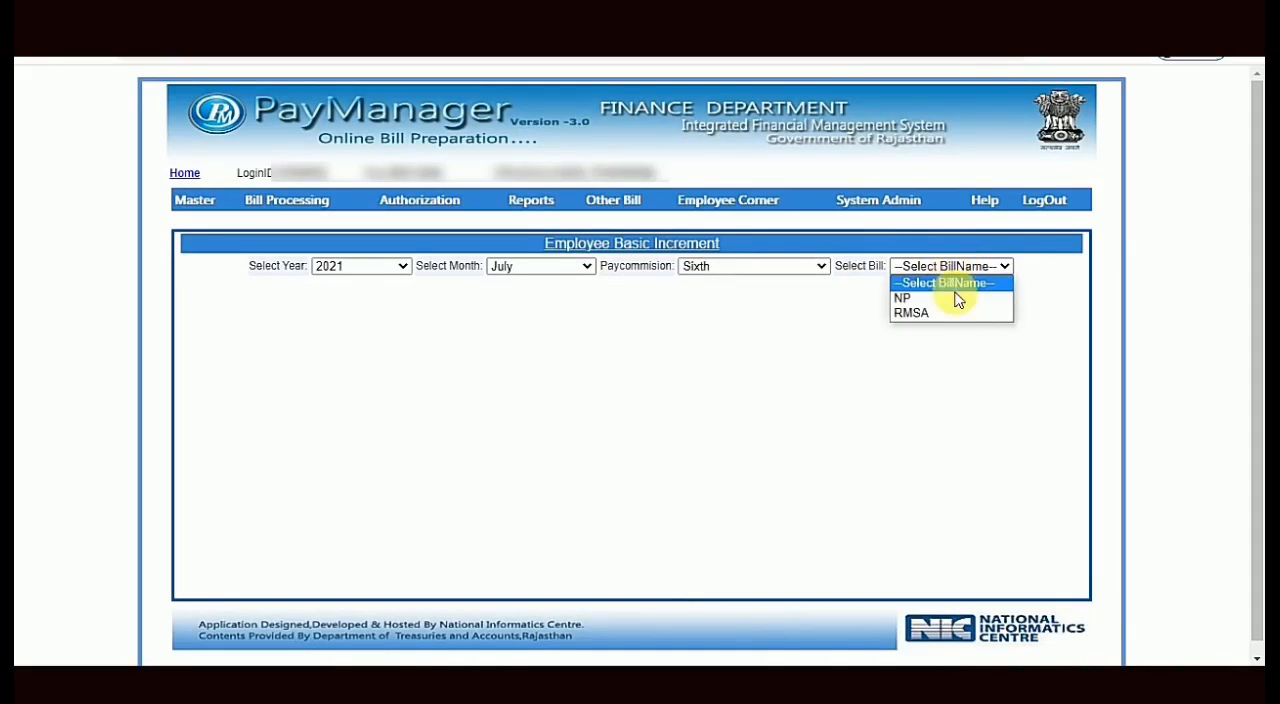
pyautogui.click(928, 318)
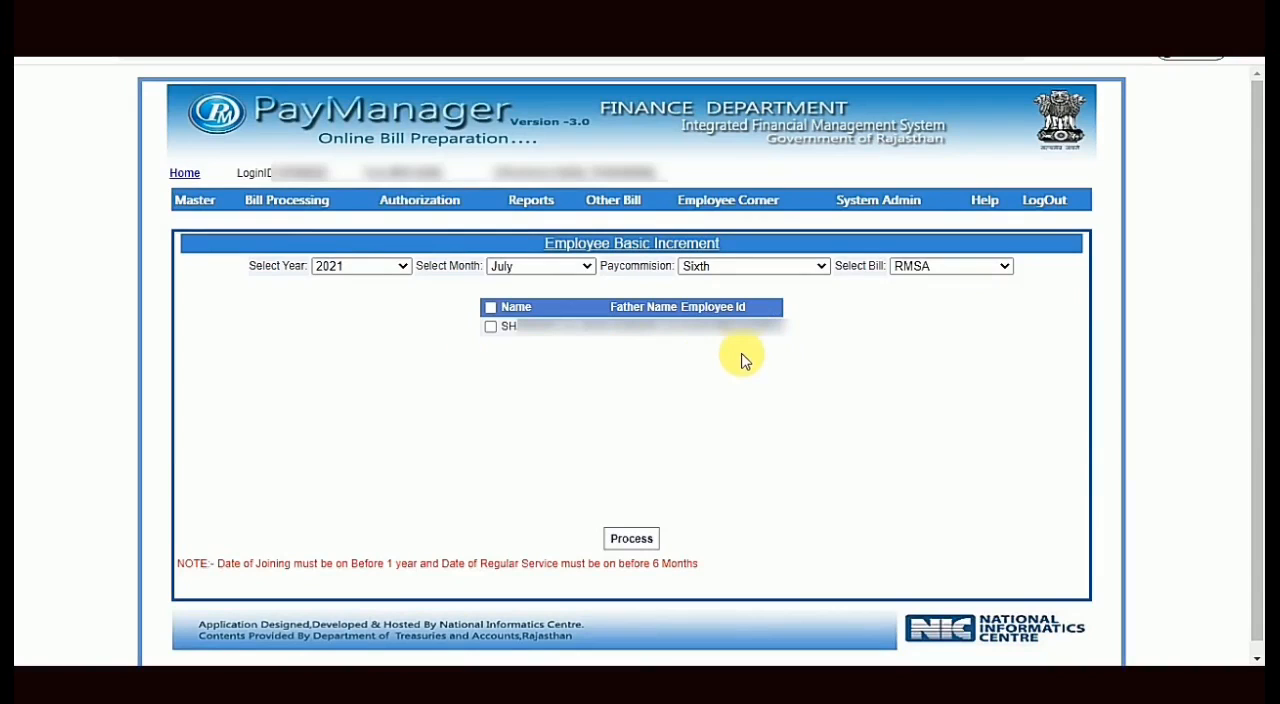
# - Change the pay commission to Seven and the bill to PLAN to list its employees for the increment
pyautogui.click(808, 272)
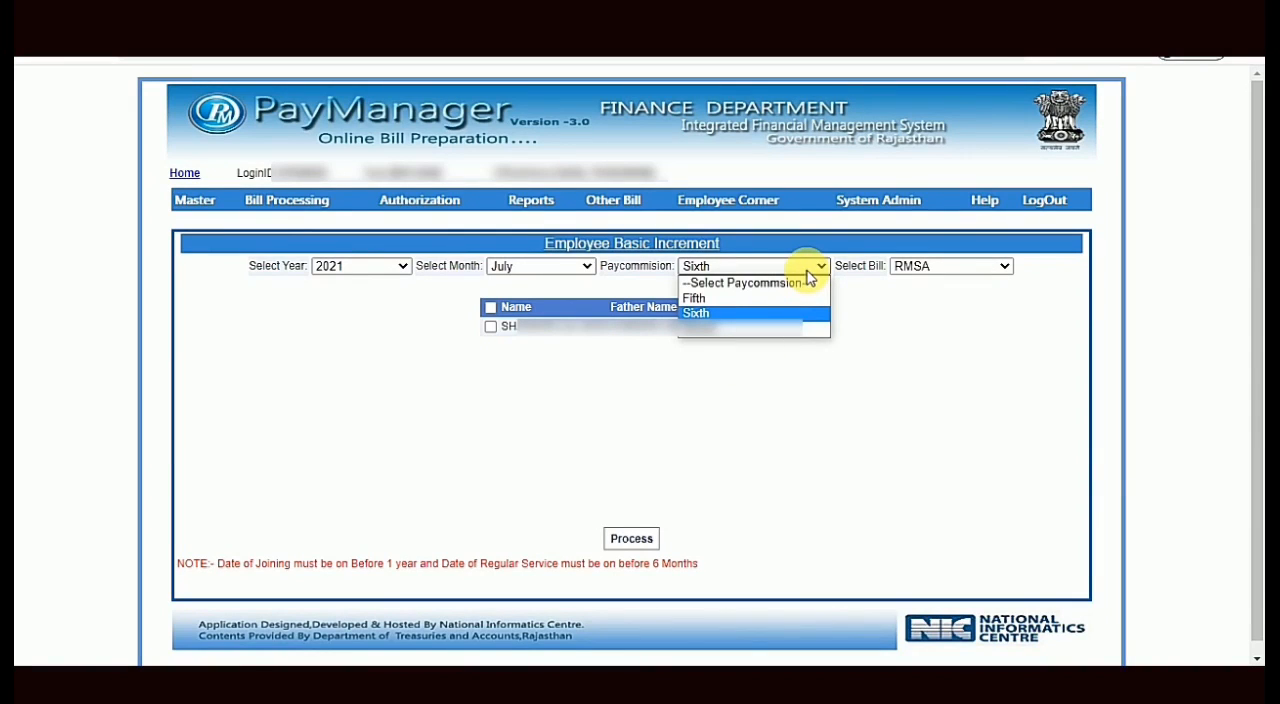
pyautogui.click(740, 329)
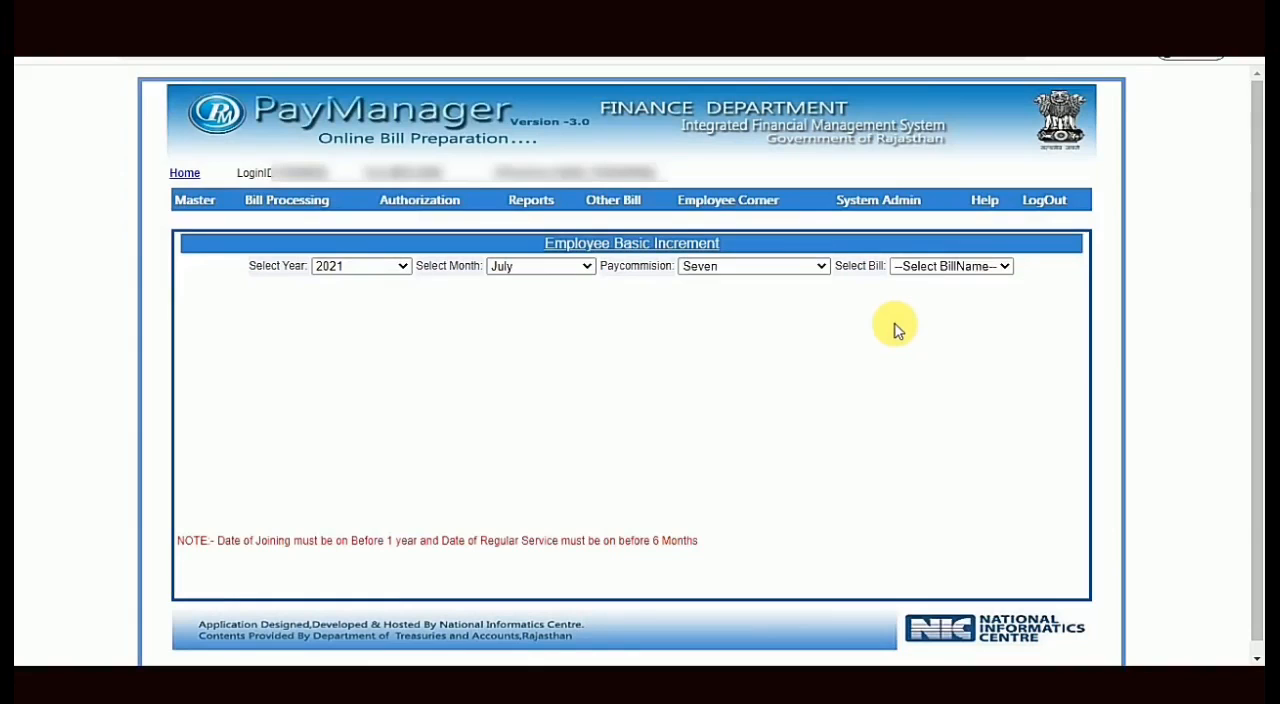
pyautogui.click(951, 275)
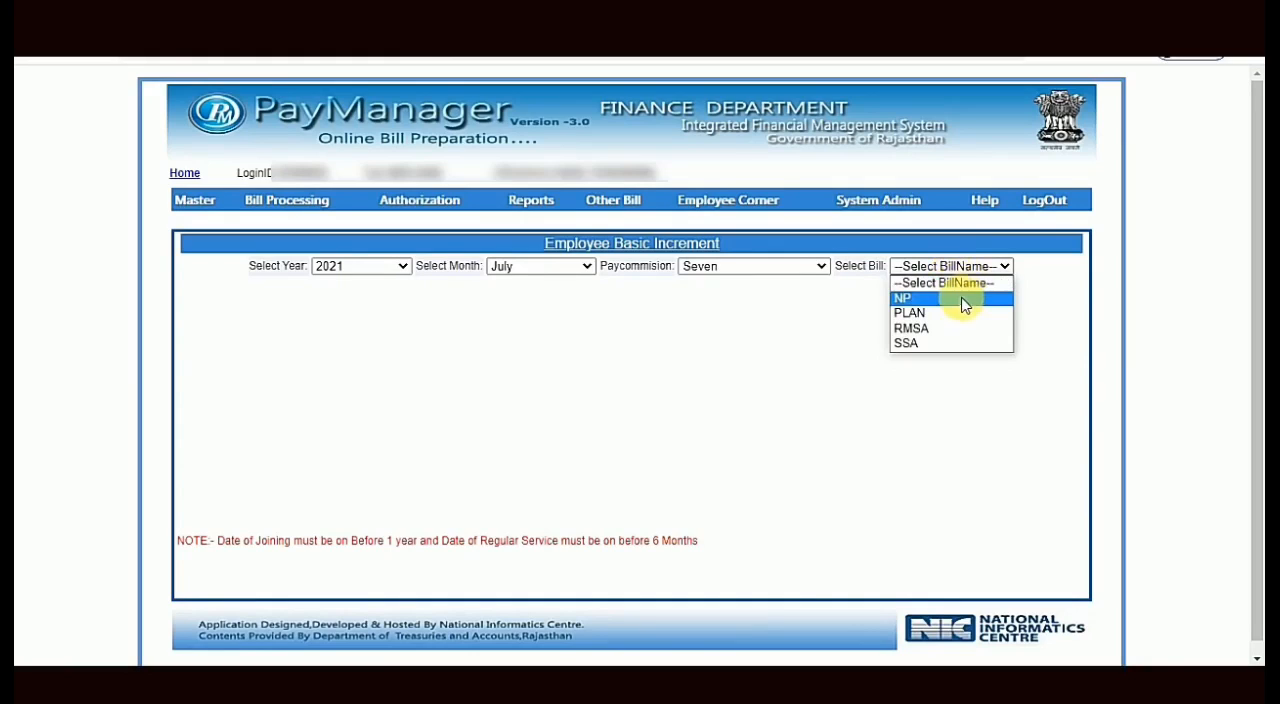
pyautogui.click(938, 316)
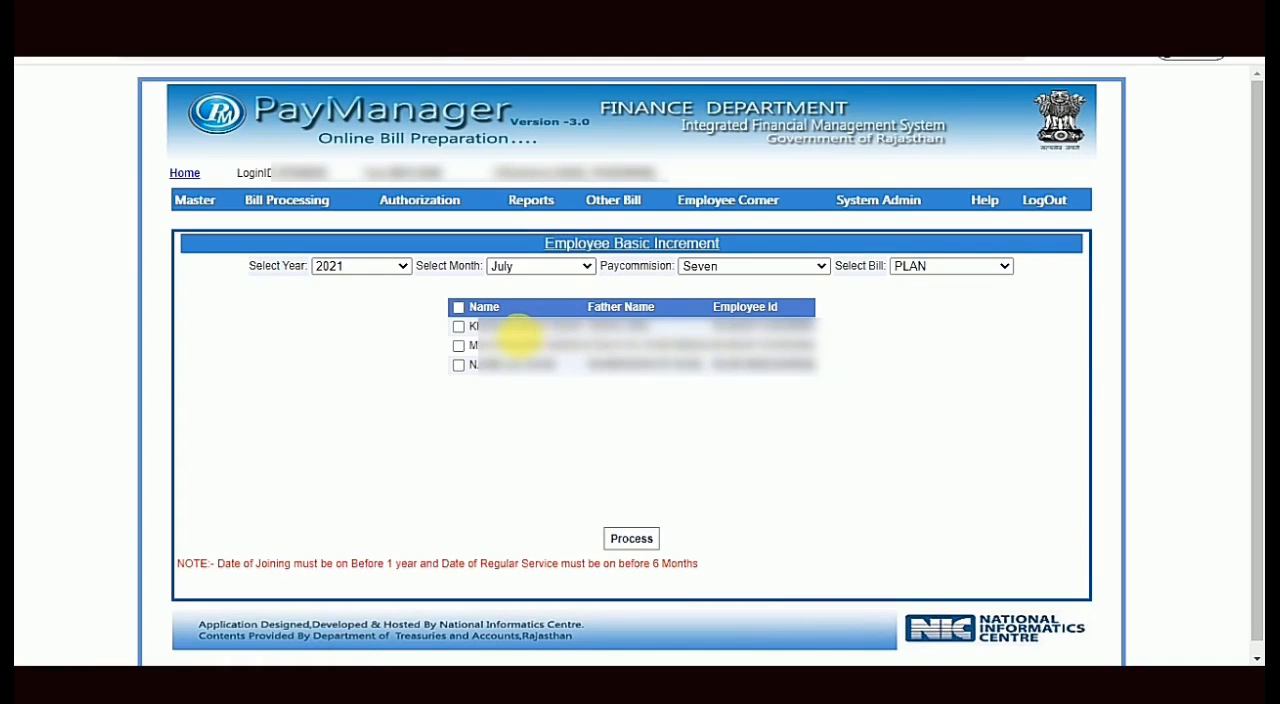
# - Select every employee listed under the PLAN bill for the basic increment
pyautogui.click(457, 308)
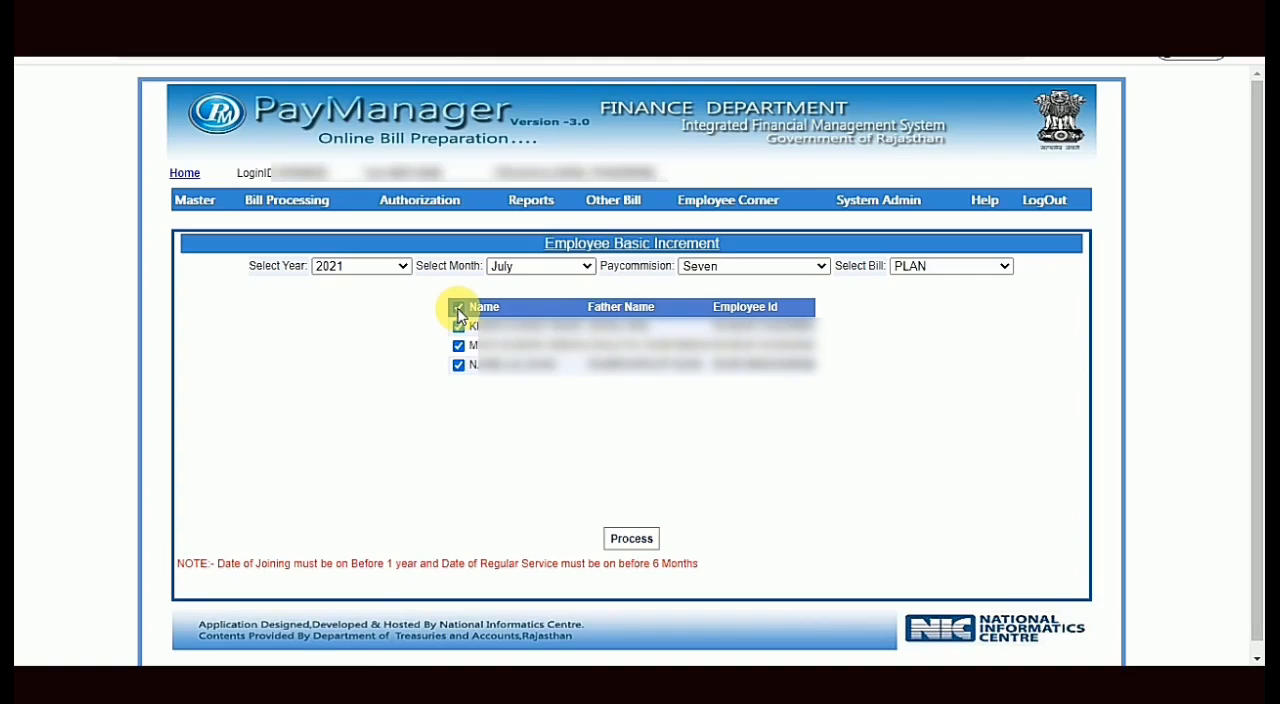
pyautogui.click(457, 309)
pyautogui.click(459, 347)
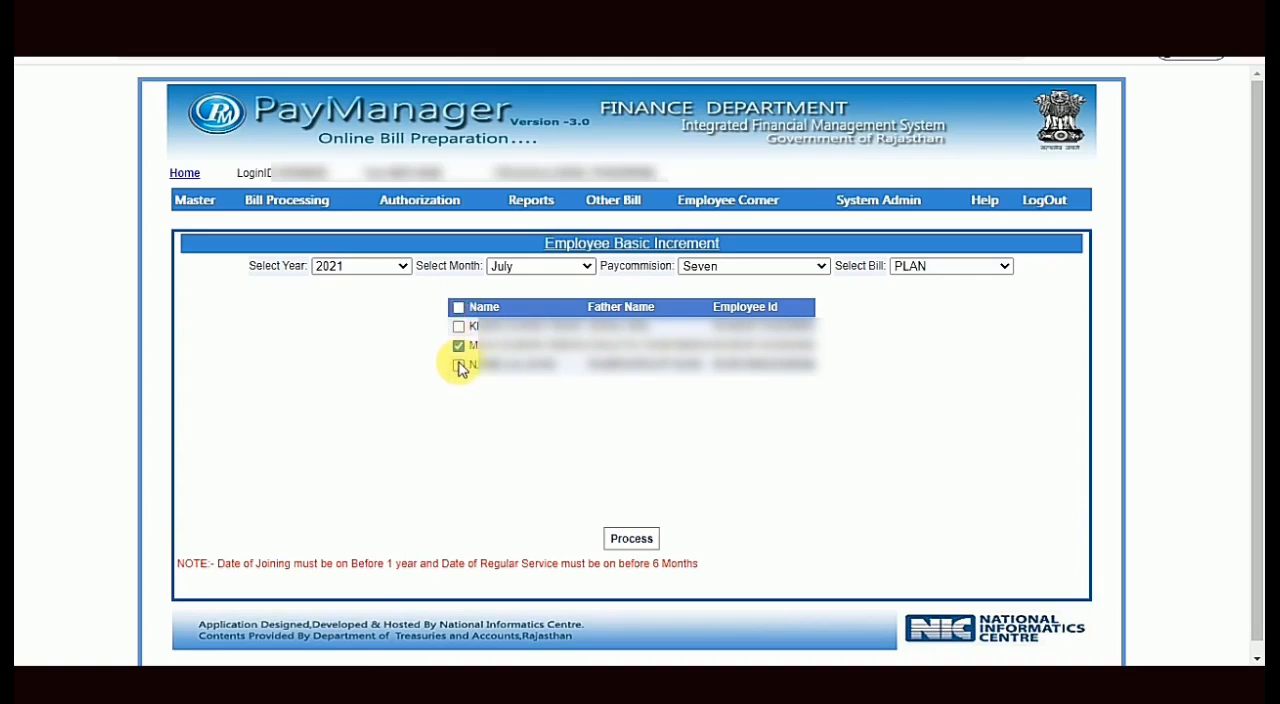
pyautogui.click(459, 366)
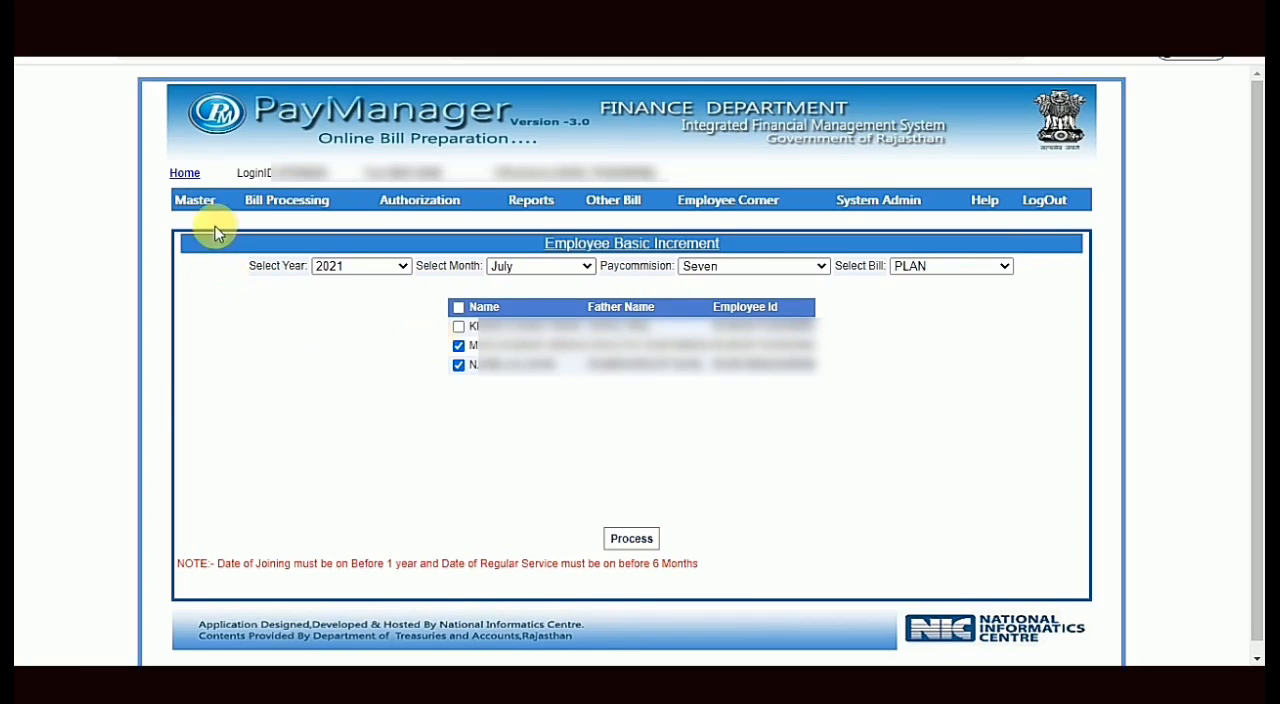
pyautogui.moveTo(210, 205)
pyautogui.click(457, 325)
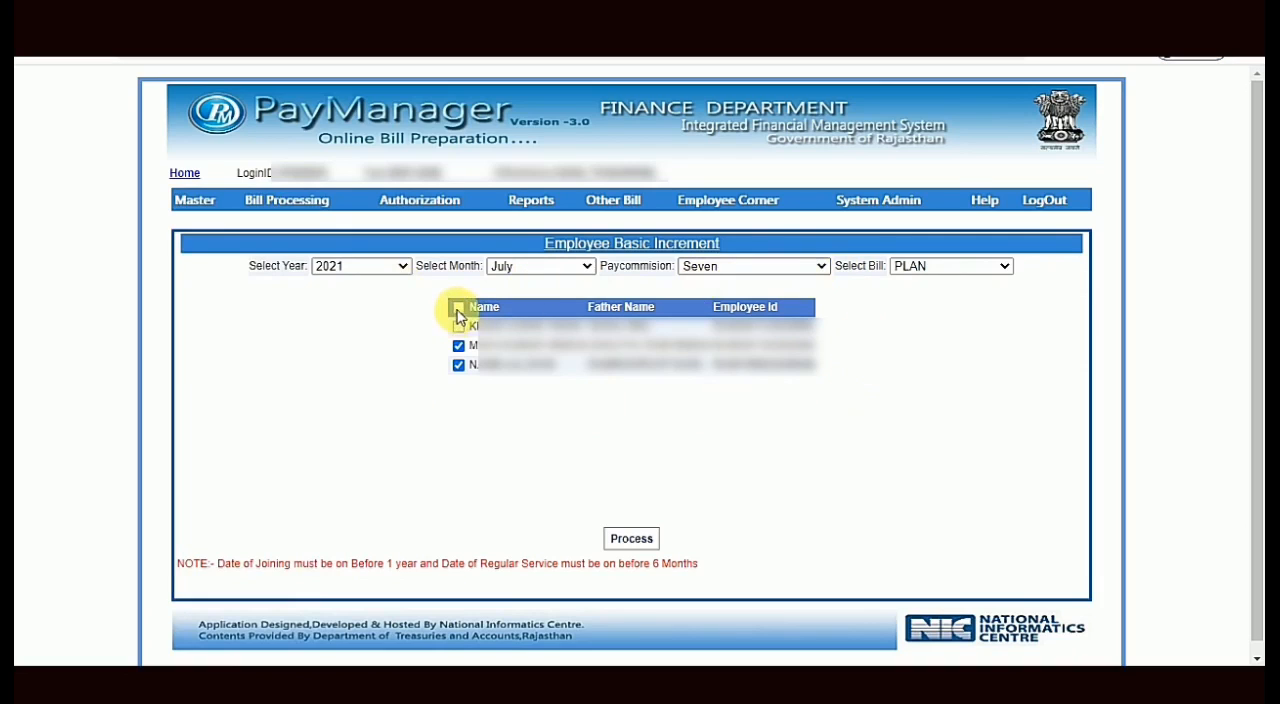
pyautogui.click(457, 308)
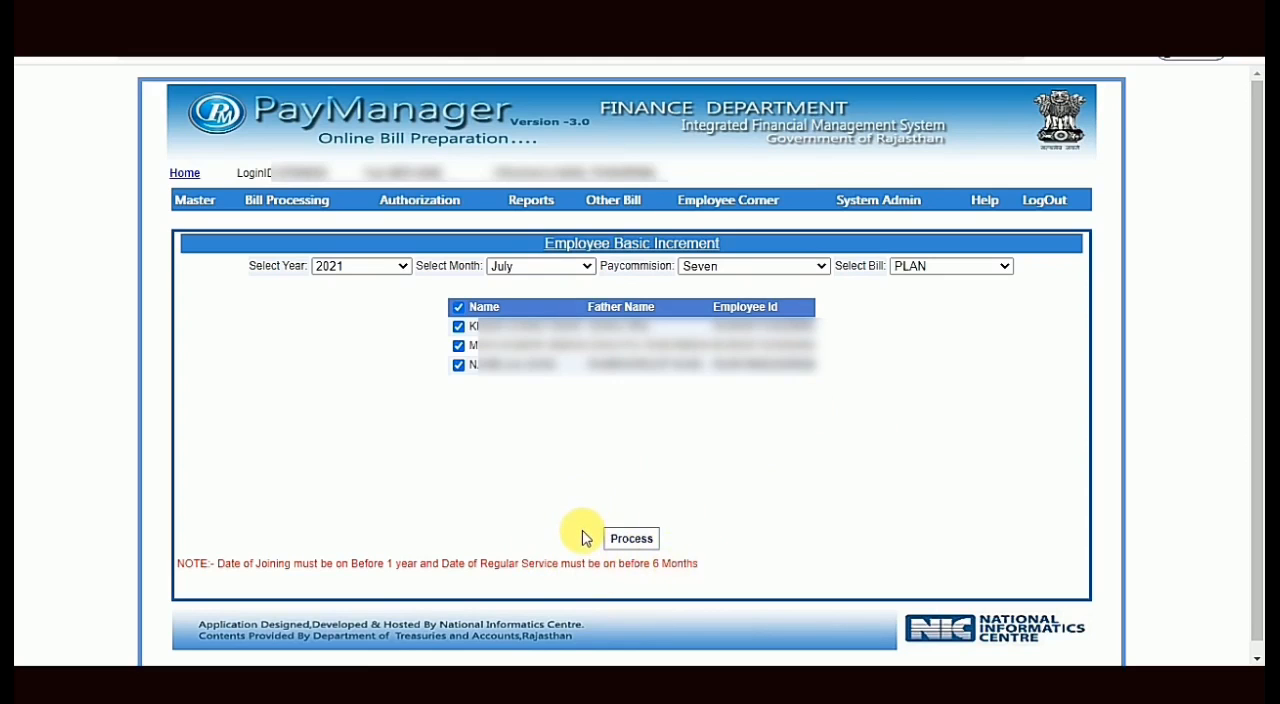
# - Check a PLAN bill employee's basic pay and increment date in Employee Detail before processing the increment
pyautogui.moveTo(205, 200)
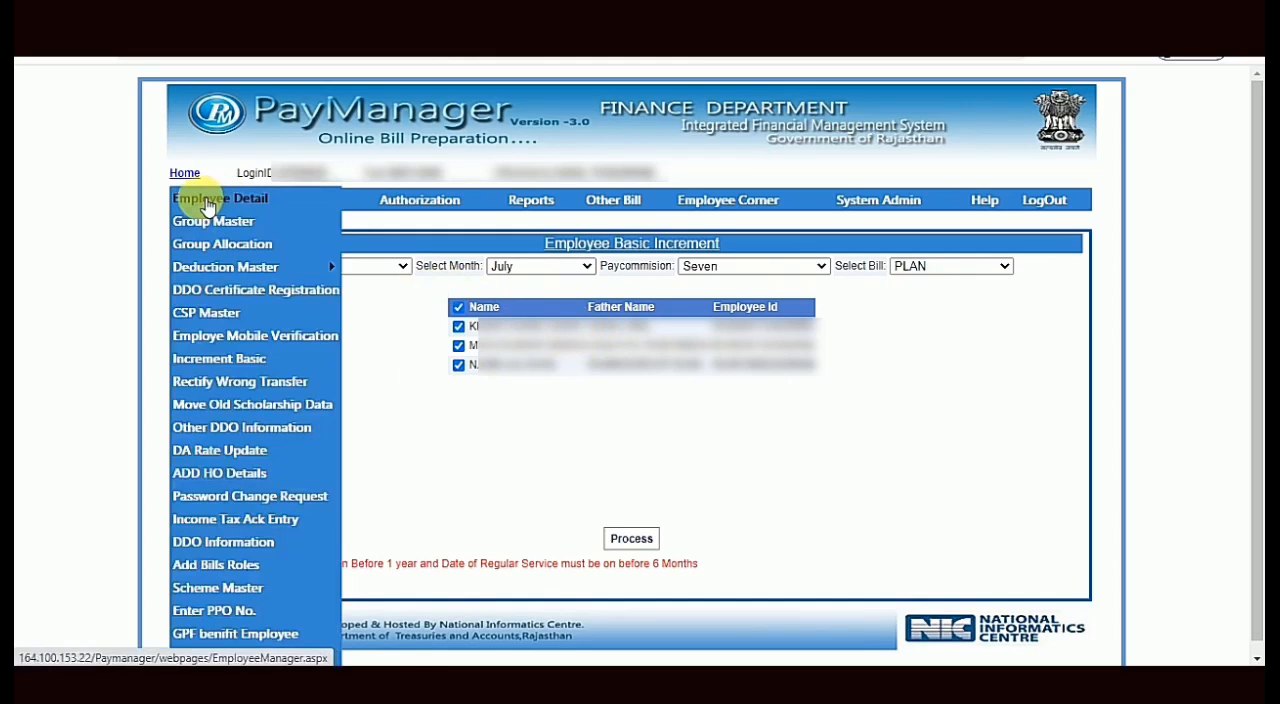
pyautogui.click(210, 208)
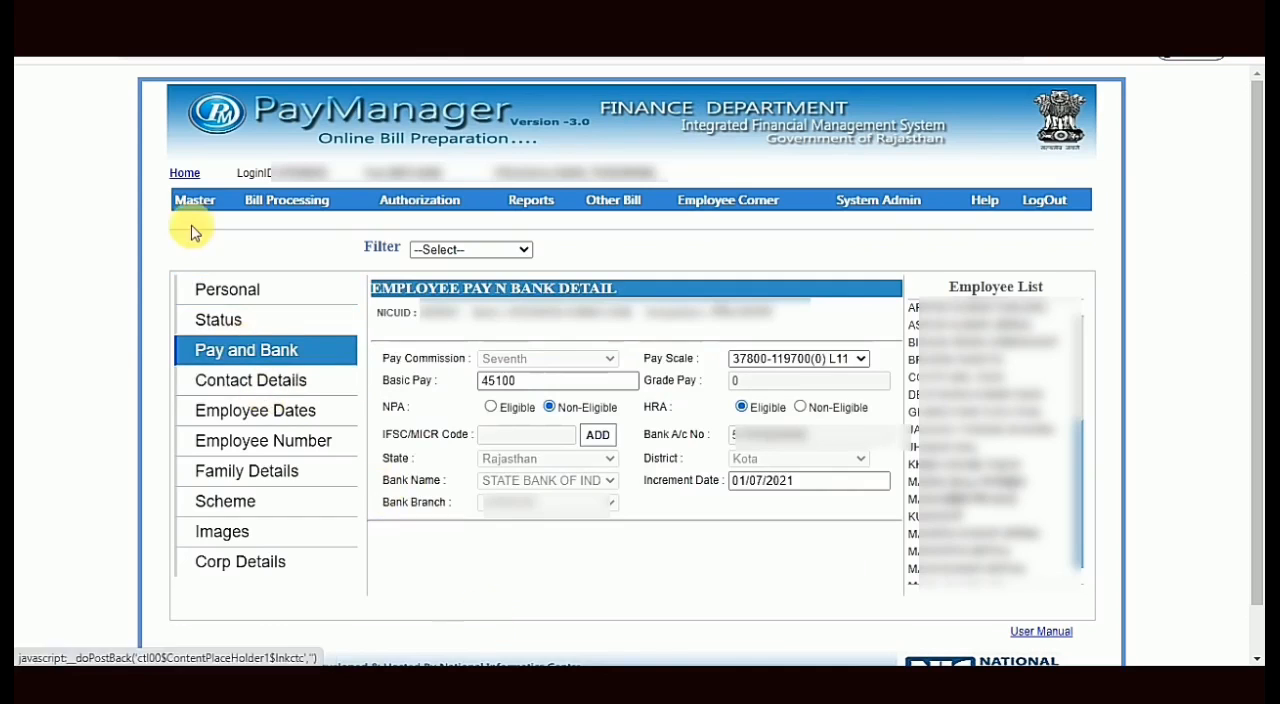
# - Return to Employee Basic Increment and process the July 2021 increment for all Seven pay commission employees in the PLAN bill
pyautogui.moveTo(200, 205)
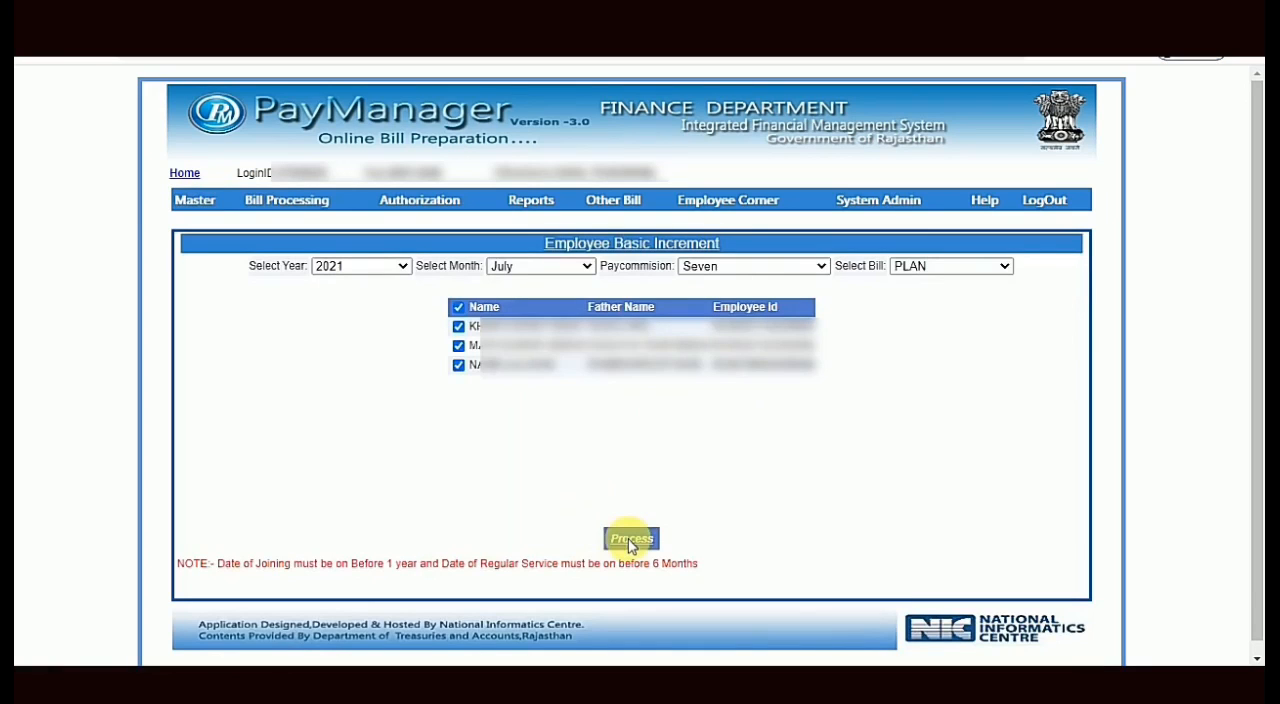
pyautogui.click(630, 540)
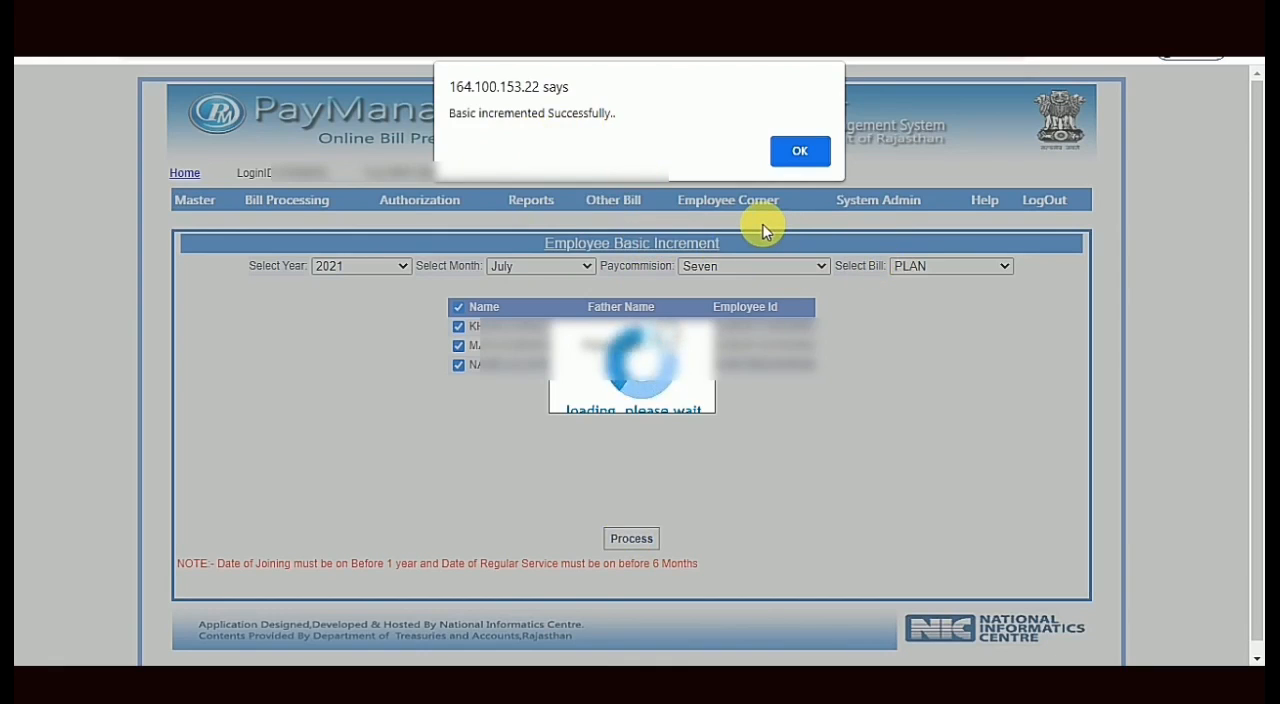
pyautogui.click(797, 160)
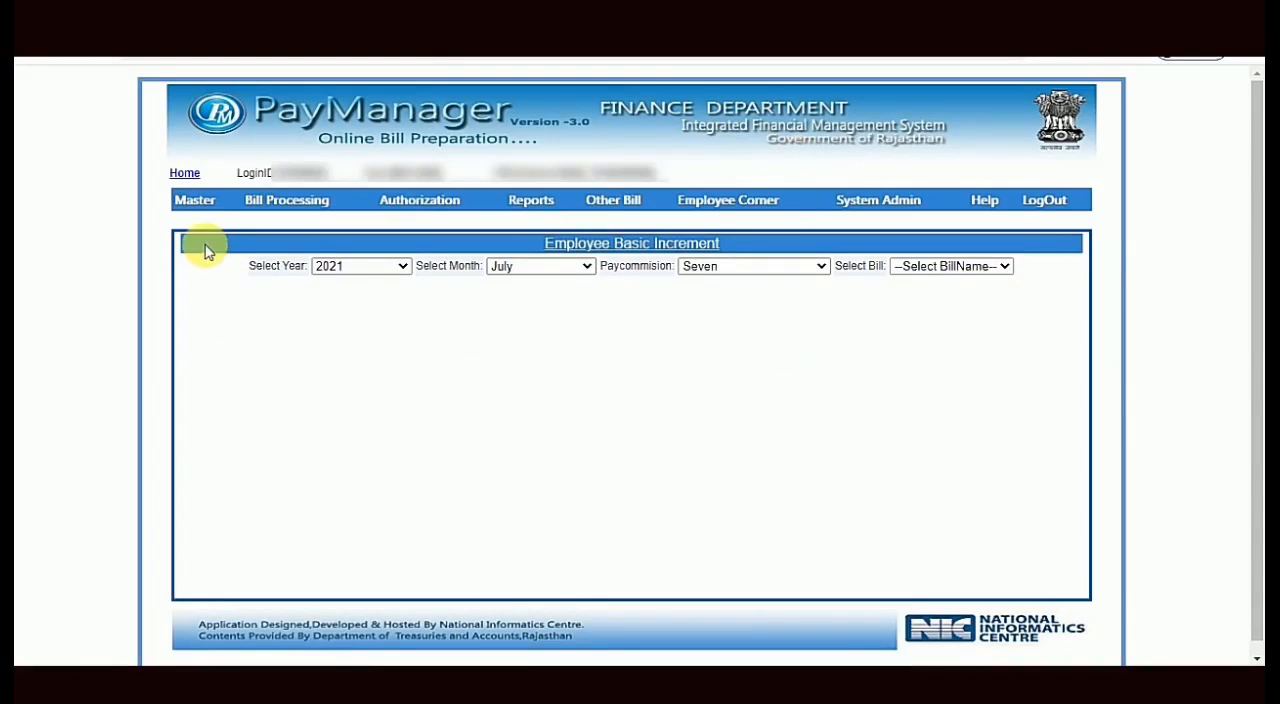
# - Open an employee's Pay and Bank details in Employee Detail to check the basic pay and increment date after processing
pyautogui.moveTo(205, 200)
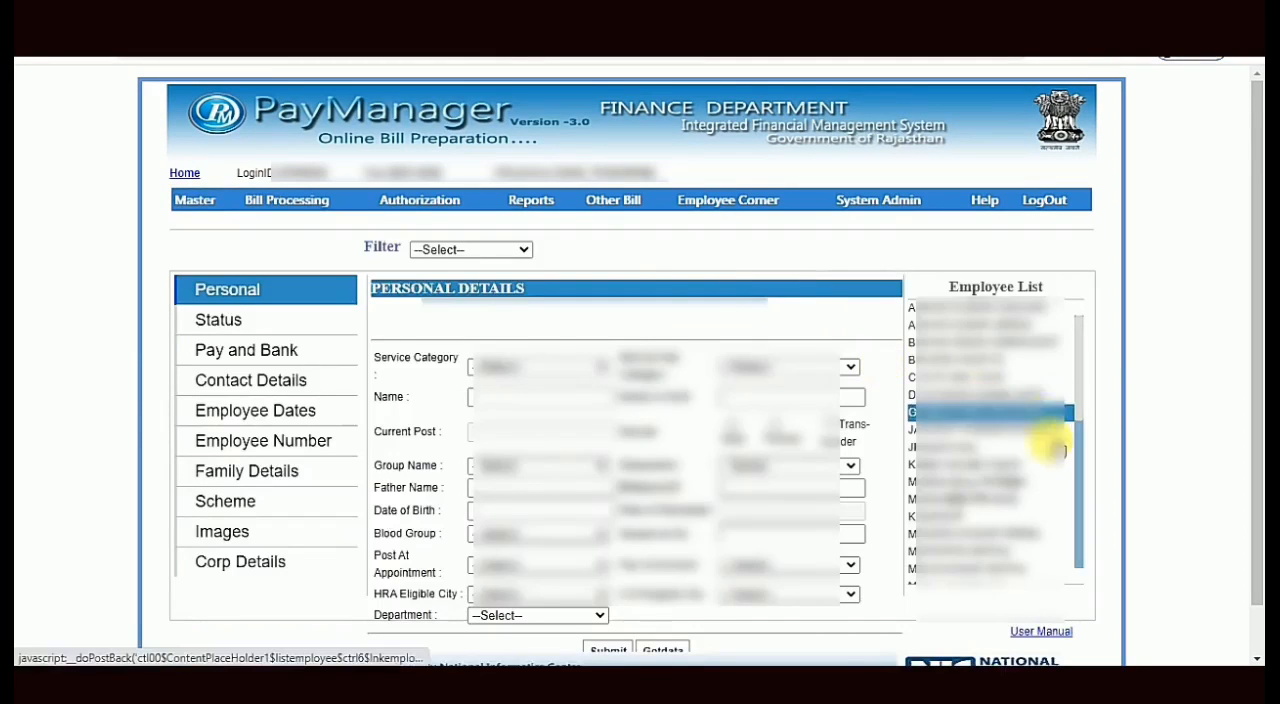
pyautogui.click(985, 467)
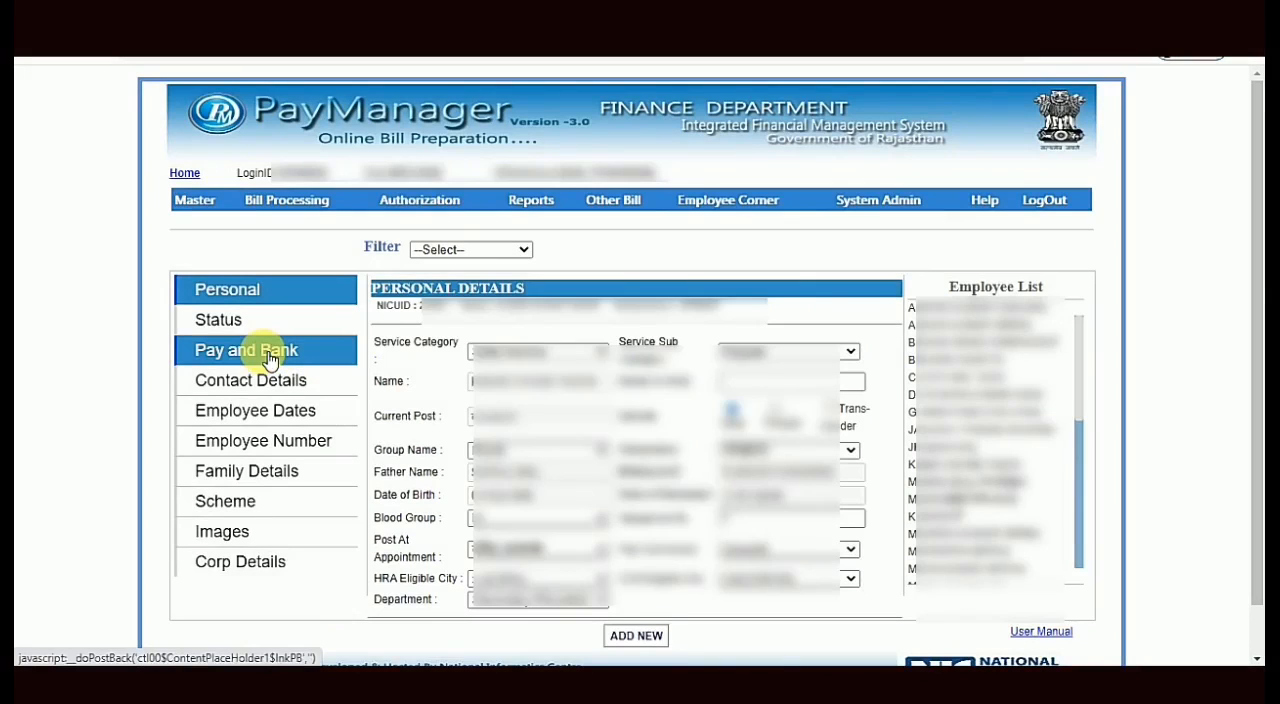
pyautogui.click(268, 360)
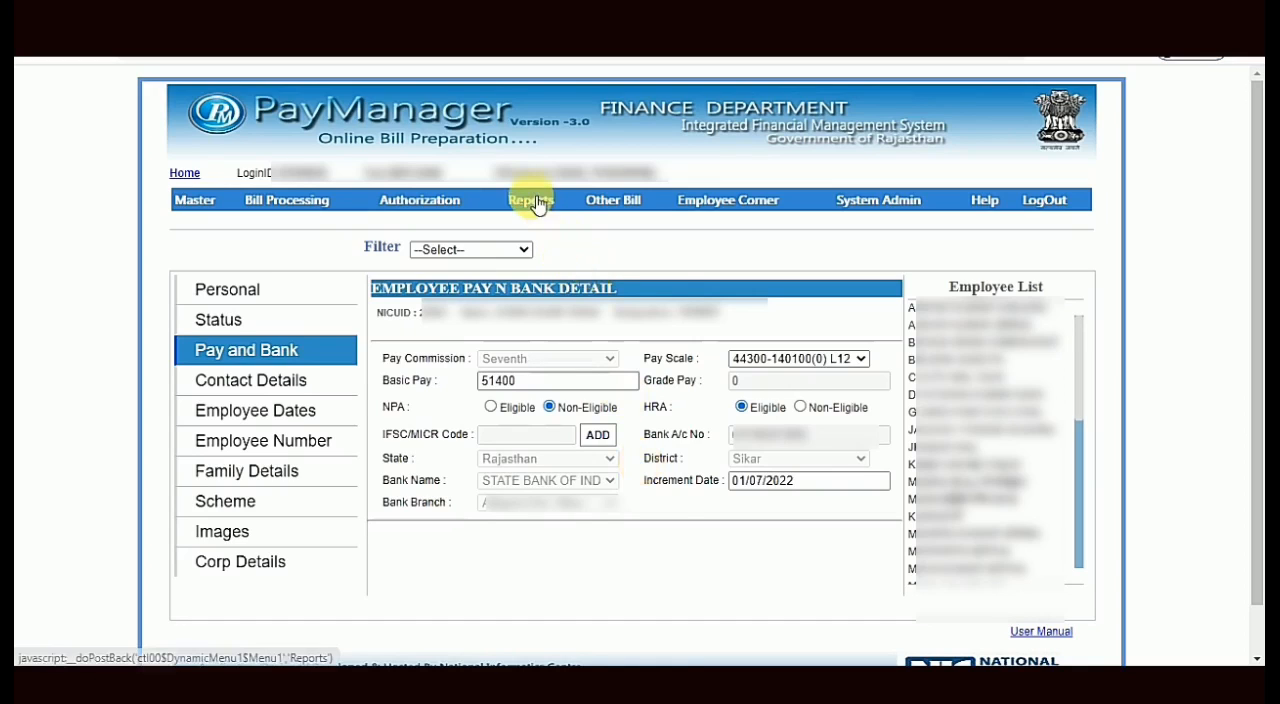
# - Open the employee-related Increment Report under the DDO reports and set it to July 2021 and the PLAN bill
pyautogui.moveTo(537, 203)
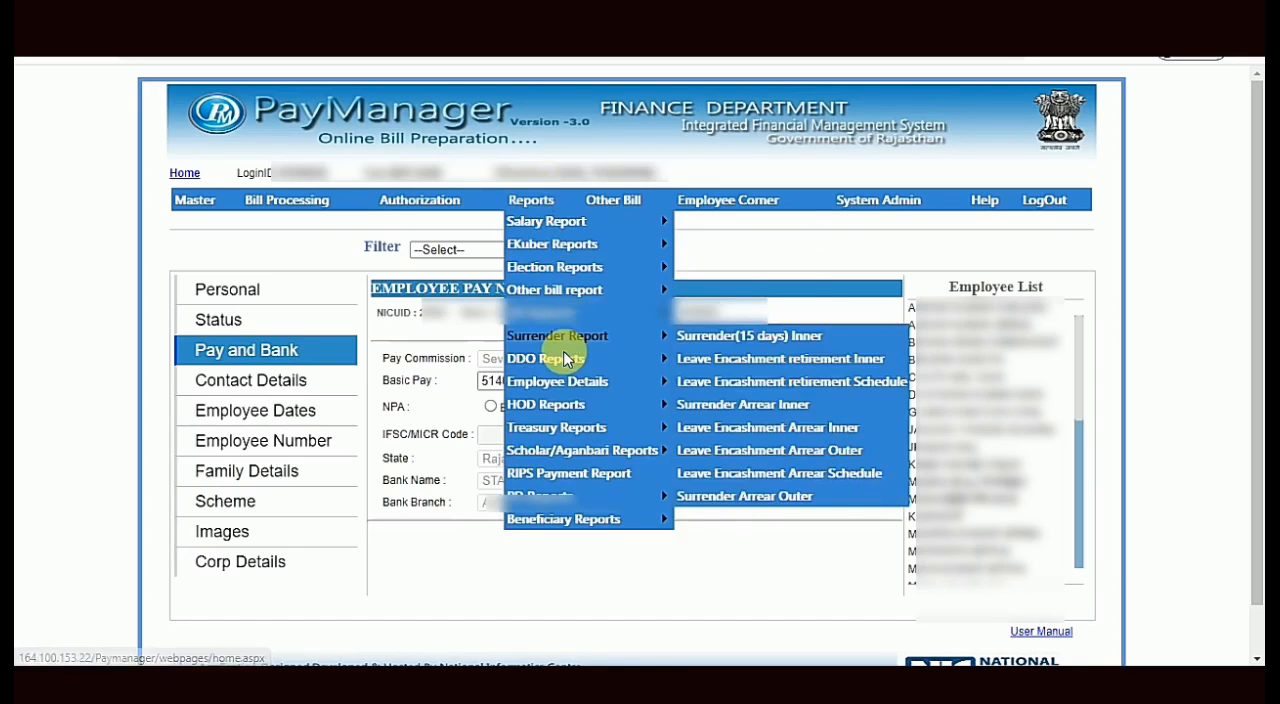
pyautogui.moveTo(601, 360)
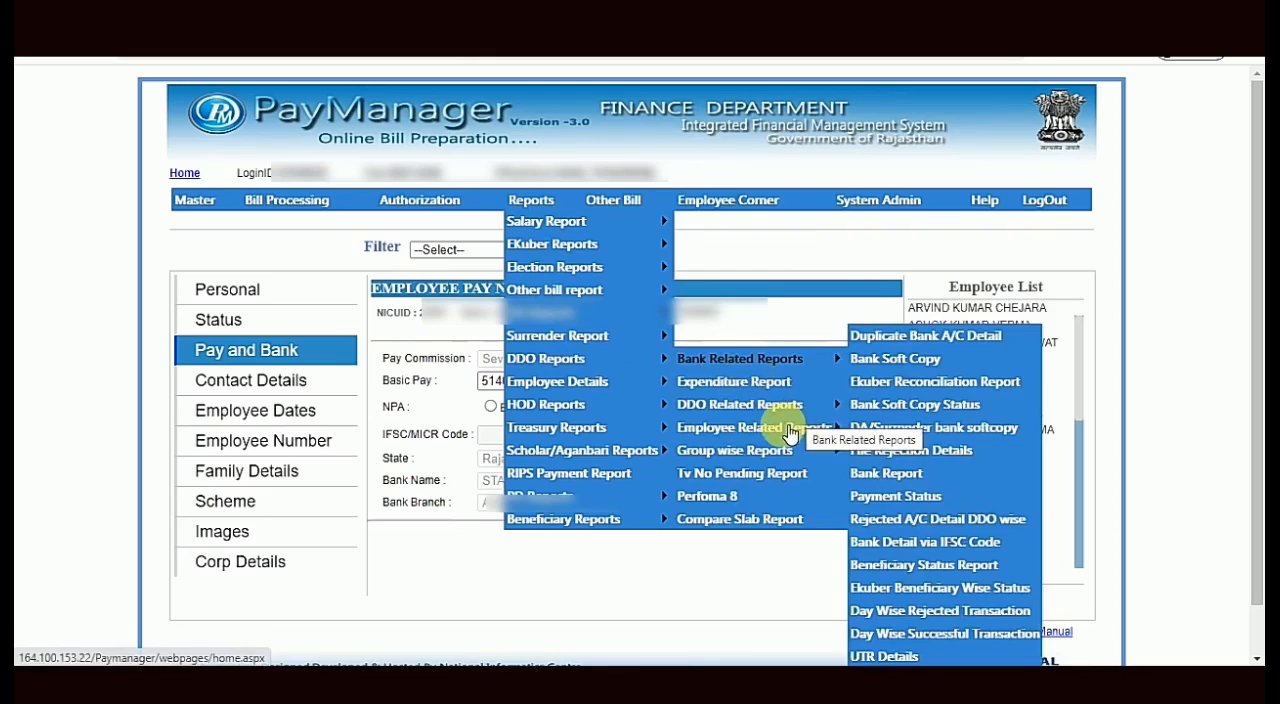
pyautogui.moveTo(797, 432)
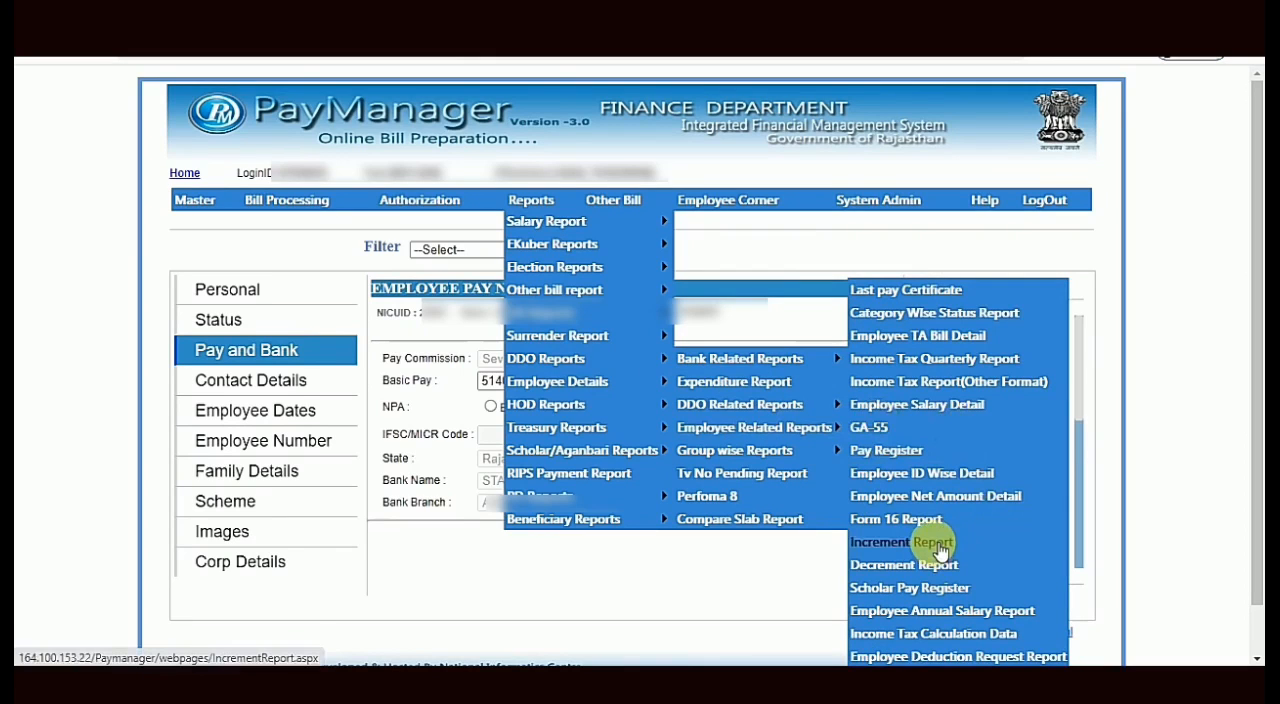
pyautogui.click(928, 545)
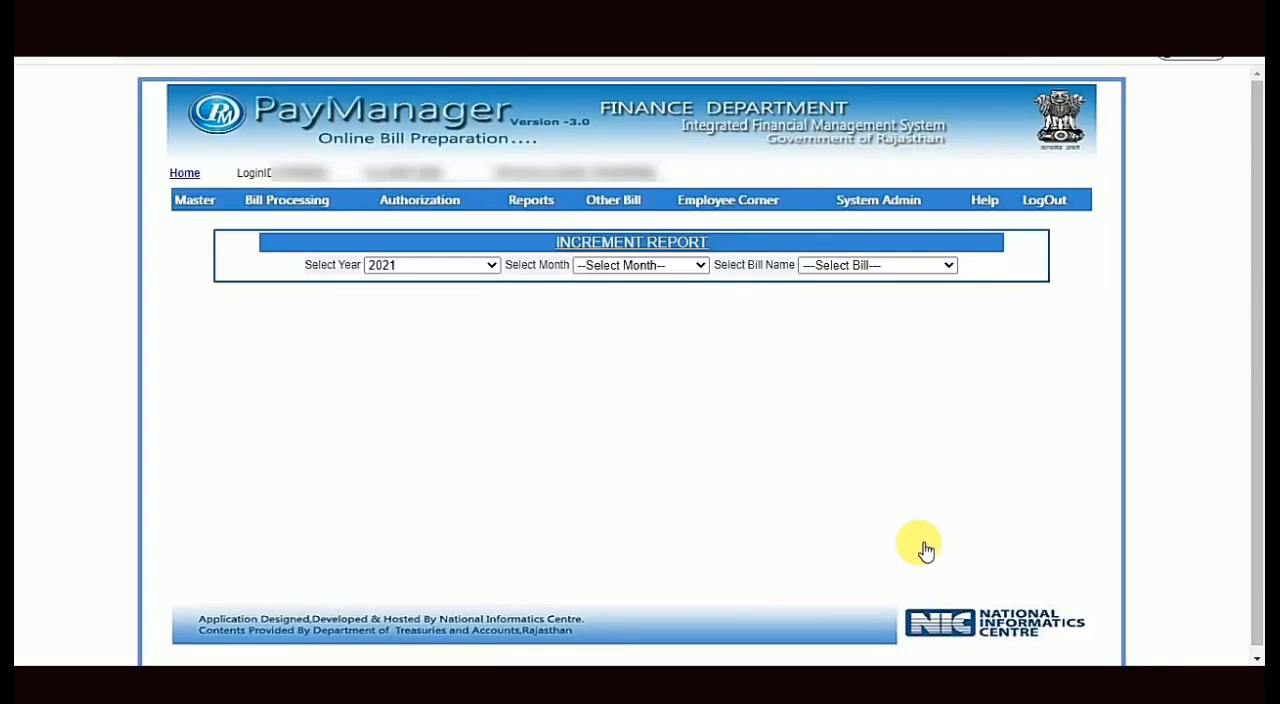
pyautogui.click(670, 264)
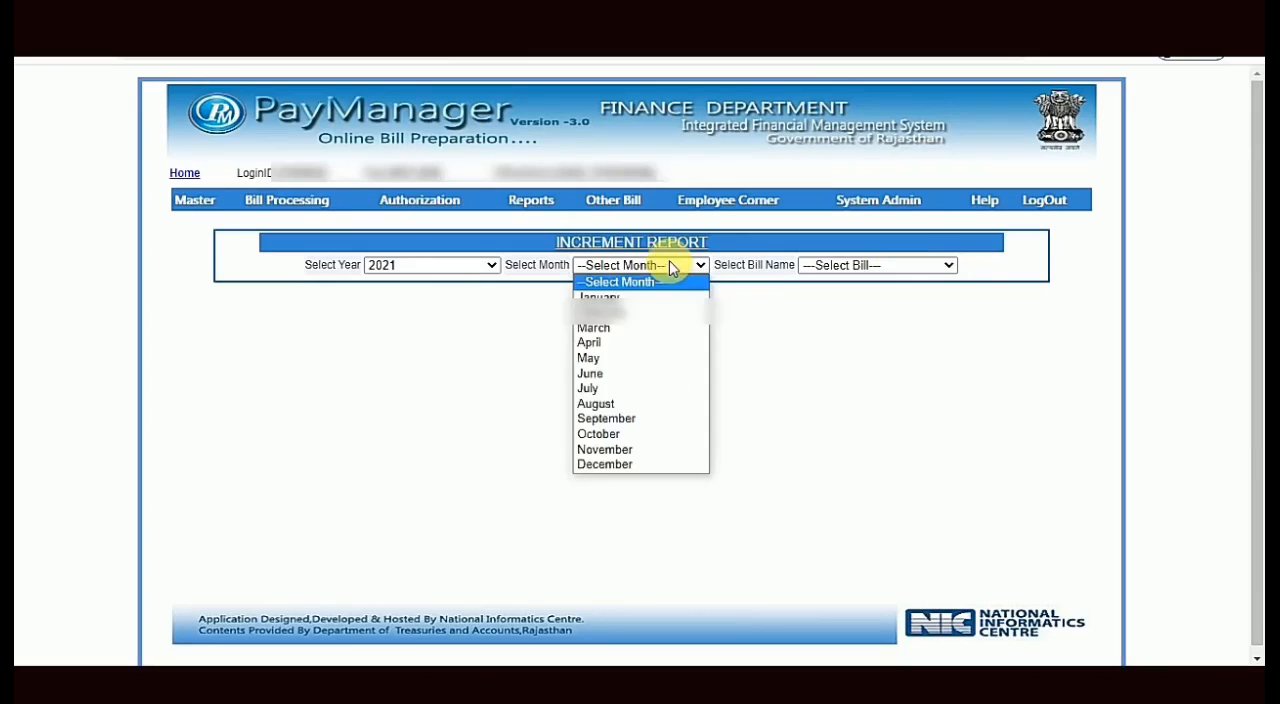
pyautogui.click(603, 390)
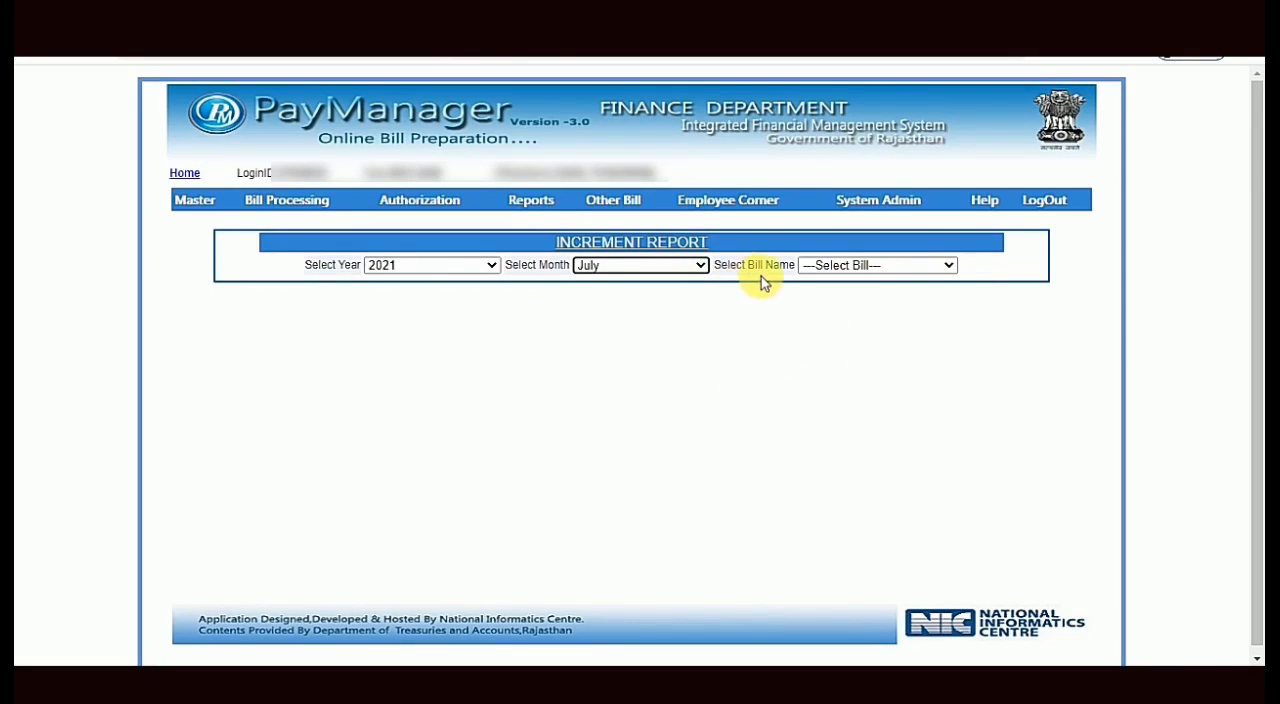
pyautogui.click(925, 266)
pyautogui.click(880, 299)
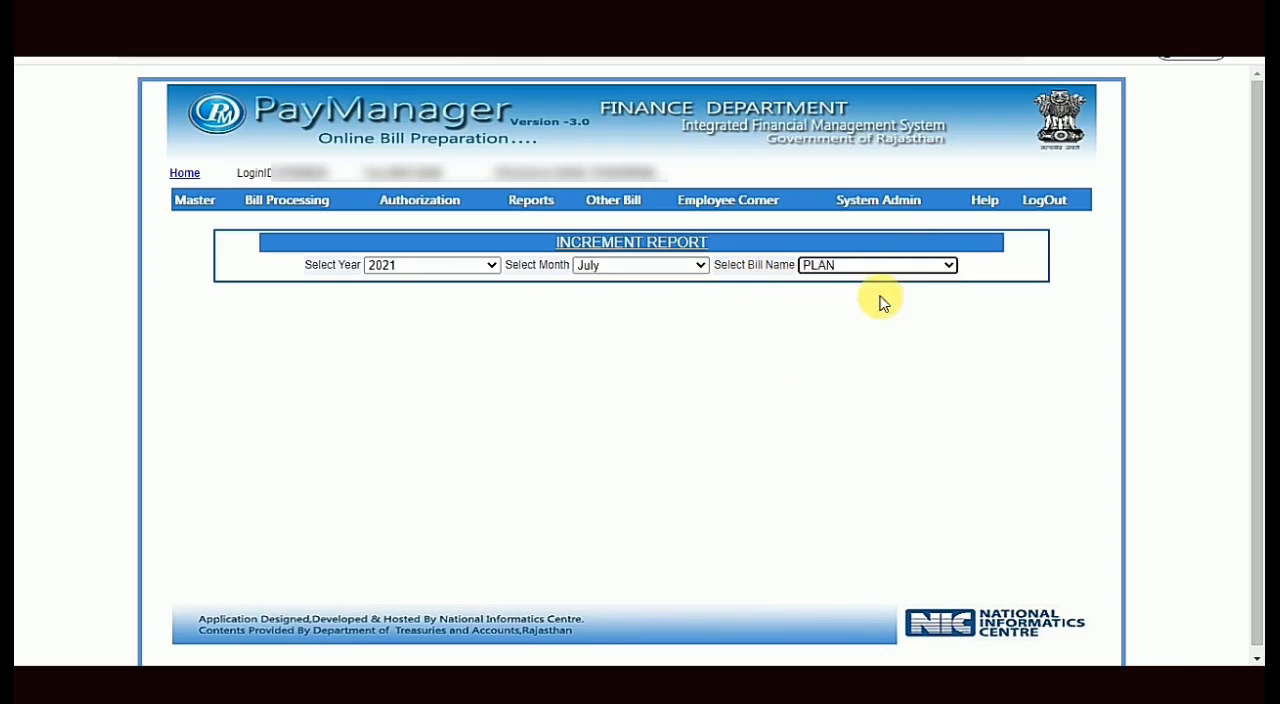